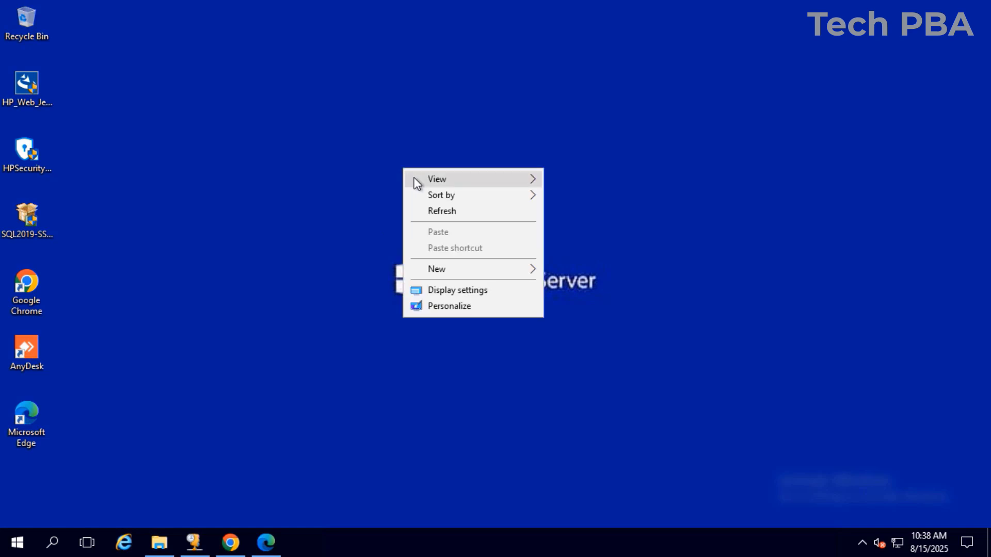
click(447, 212)
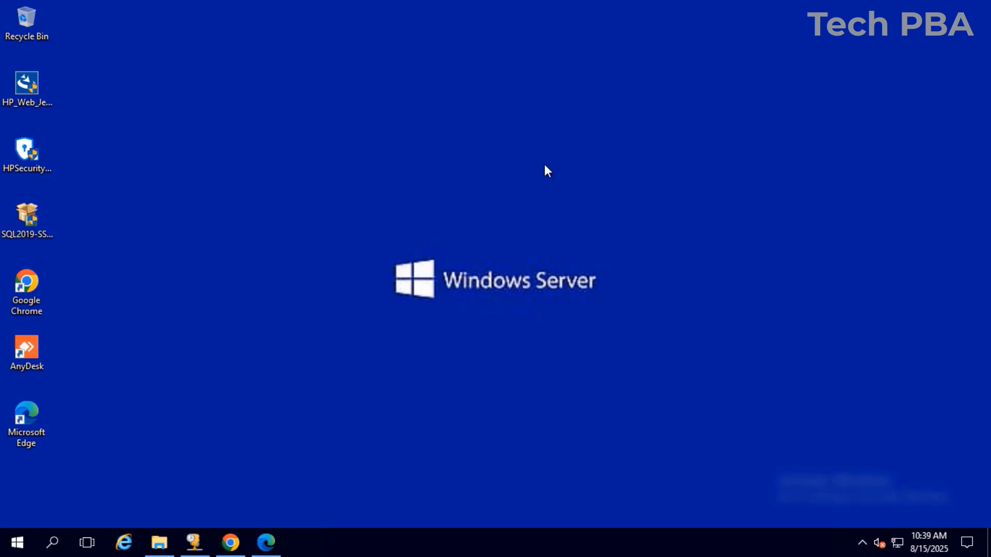
right_click(248, 106)
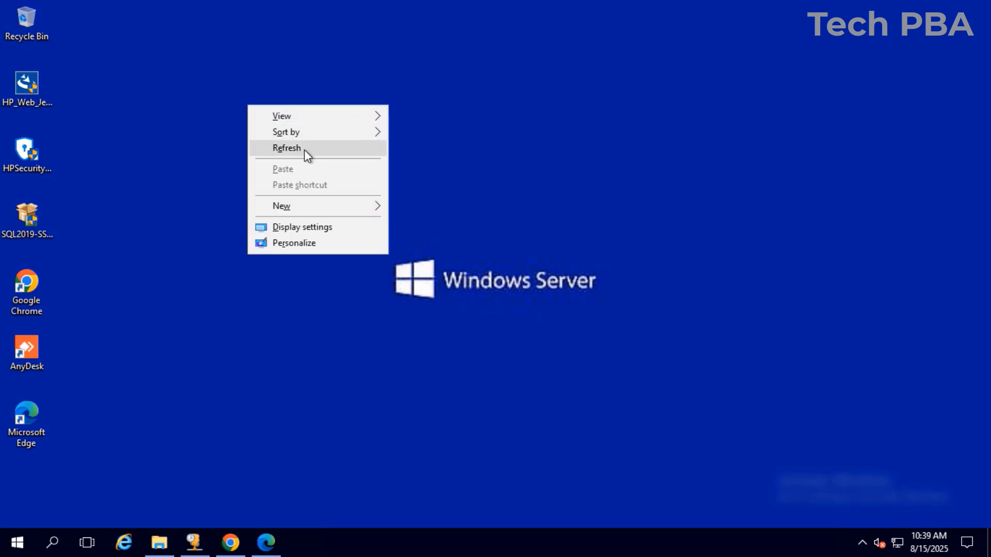
click(304, 148)
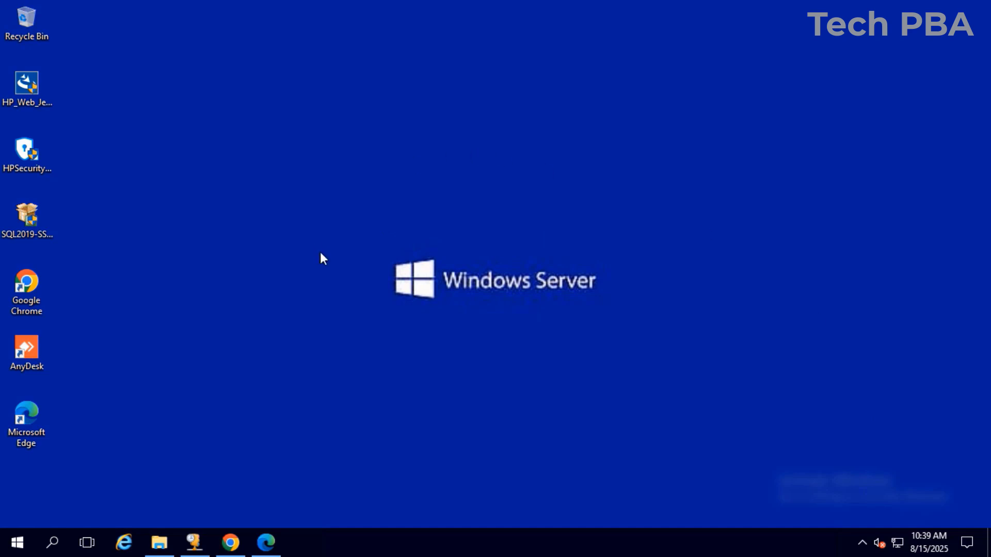
right_click(247, 108)
click(304, 149)
Search Windows for "dhcp" to locate the DHCP desktop app
click(53, 543)
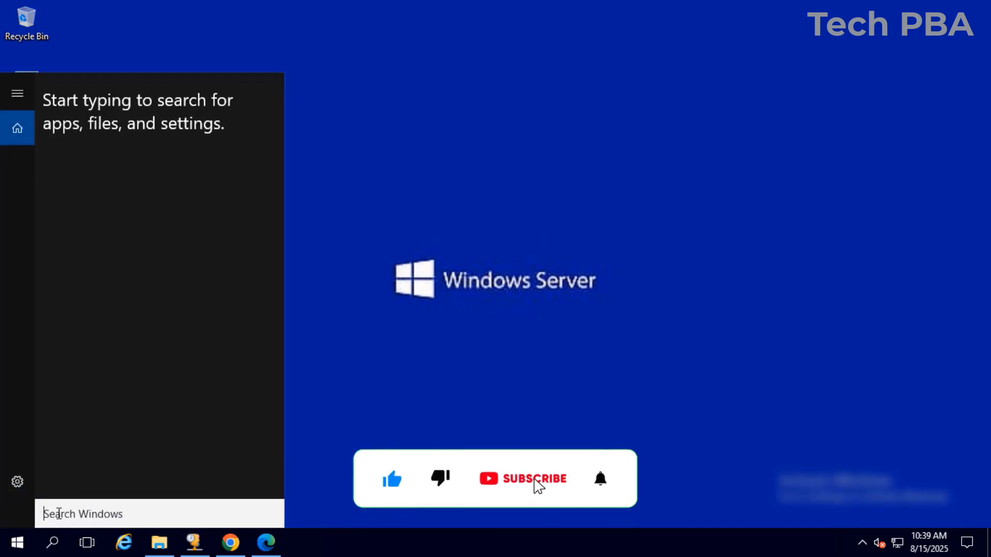
text(d)
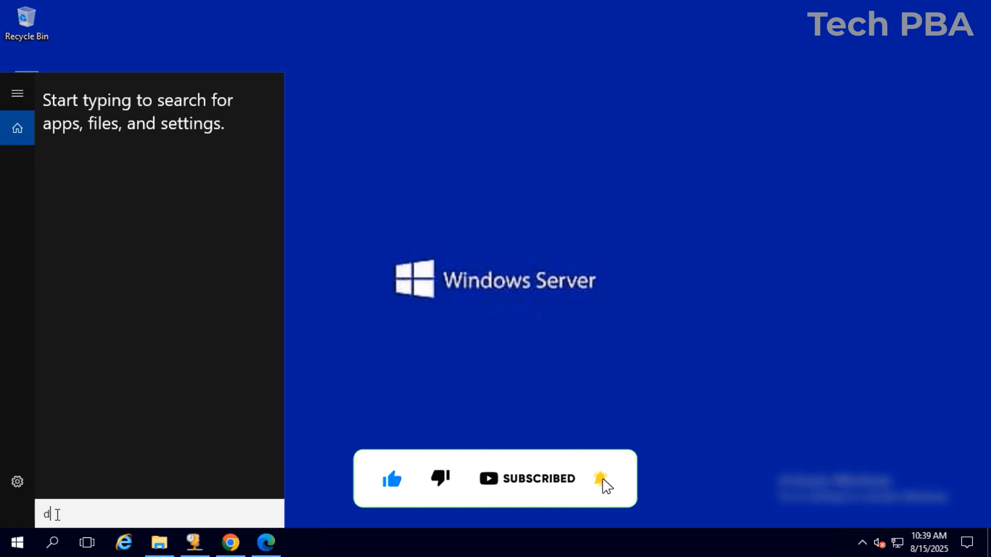
text(hcp)
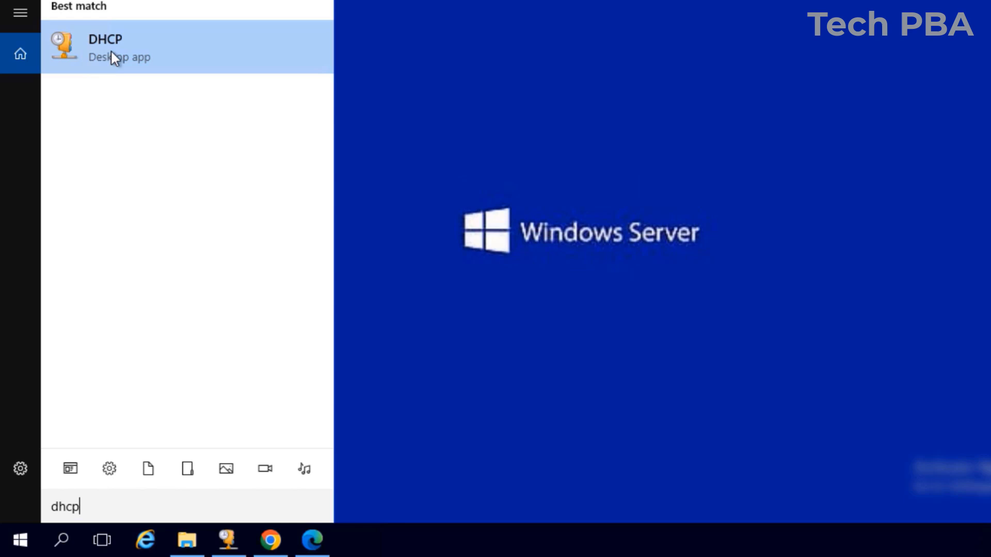
click(363, 92)
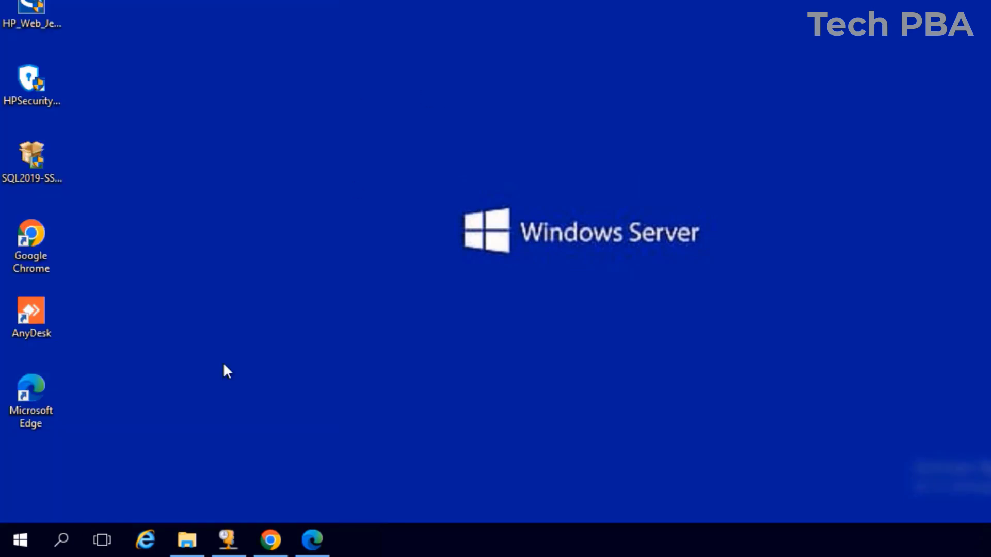
Open Windows Administrative Tools, locate the DHCP shortcut in the list, and close the window
click(22, 543)
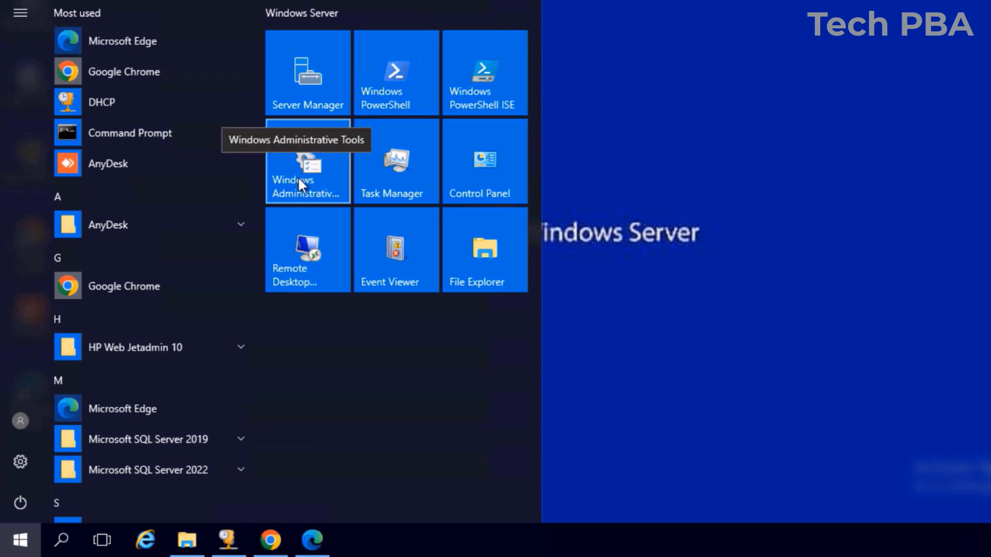
click(299, 180)
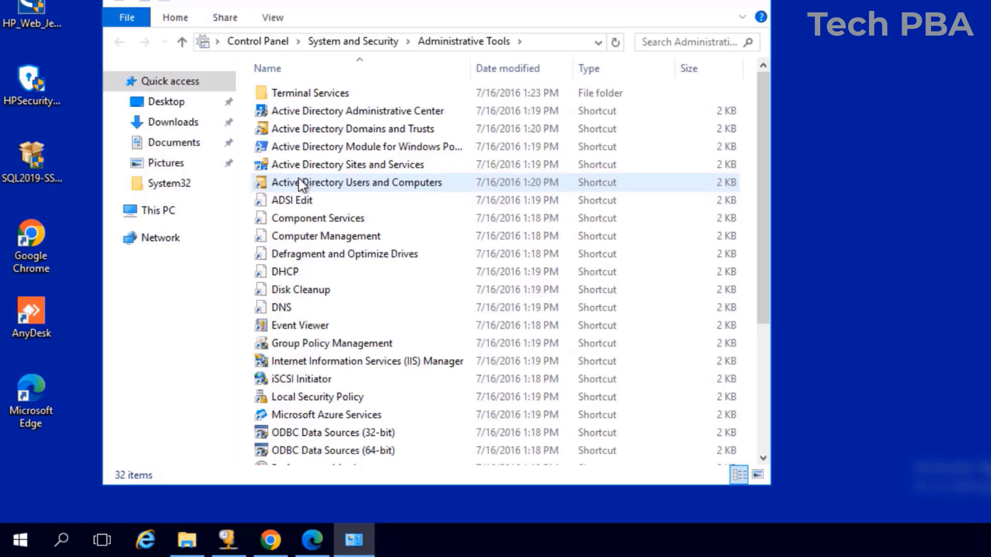
click(298, 178)
click(289, 274)
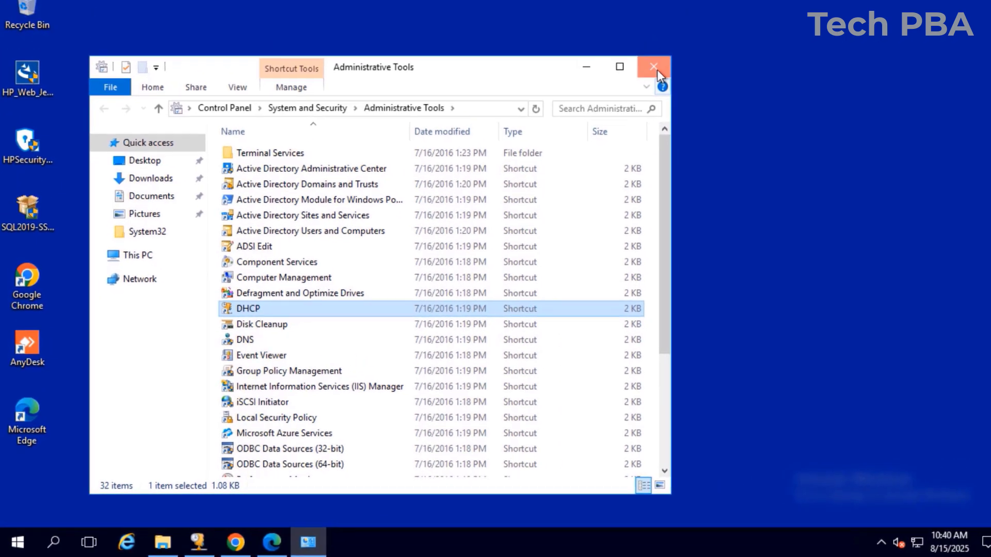
click(739, 5)
Switch to the DHCP console and expand the server's IPv4 node, its 192.168.0.0 scope and its Filters
click(195, 548)
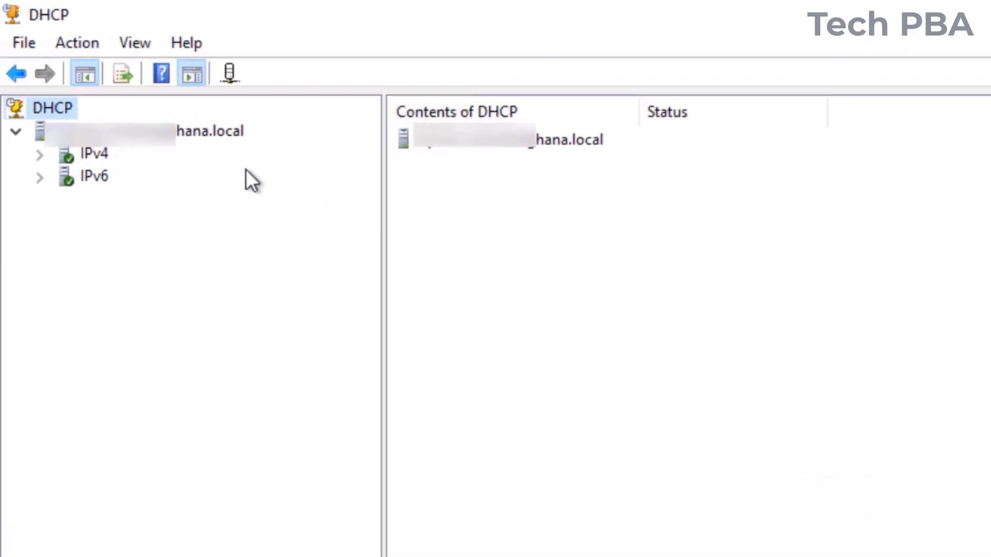
click(39, 154)
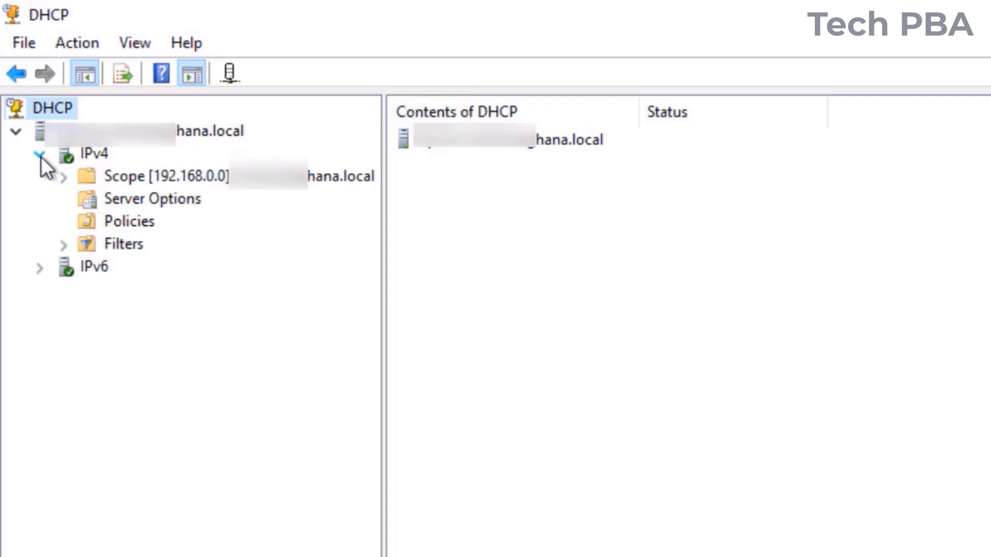
click(64, 177)
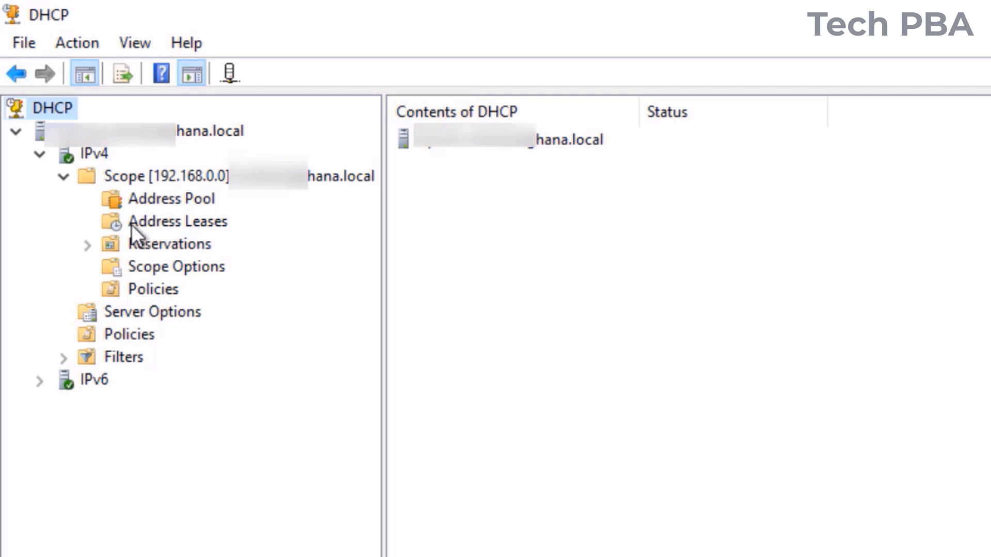
click(64, 360)
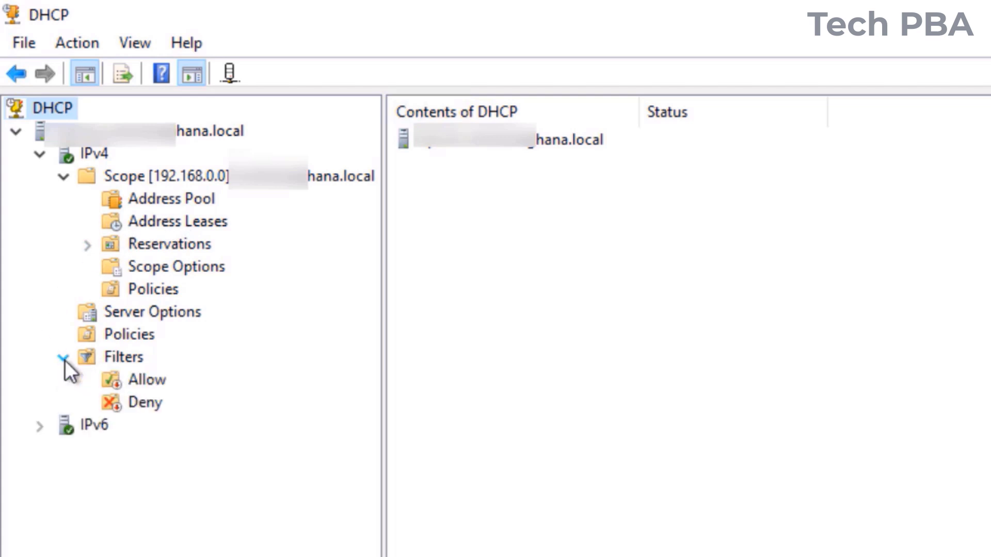
Enable the Deny filter under the IPv4 Filters
click(142, 402)
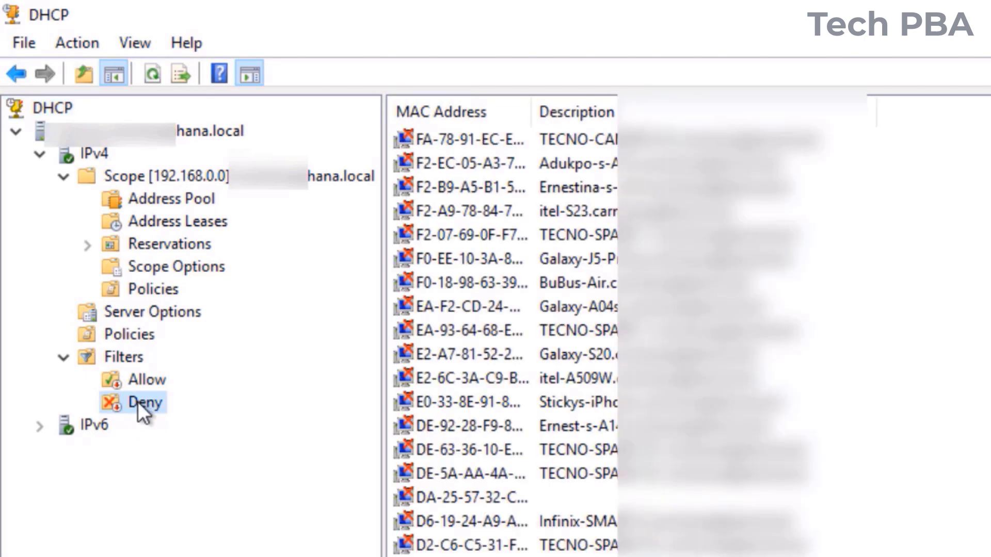
right_click(138, 402)
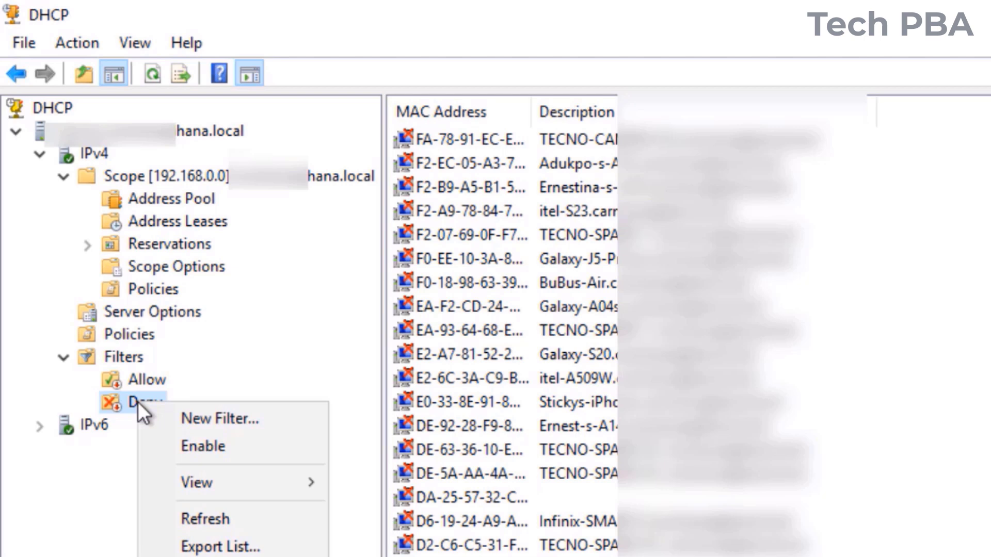
click(206, 445)
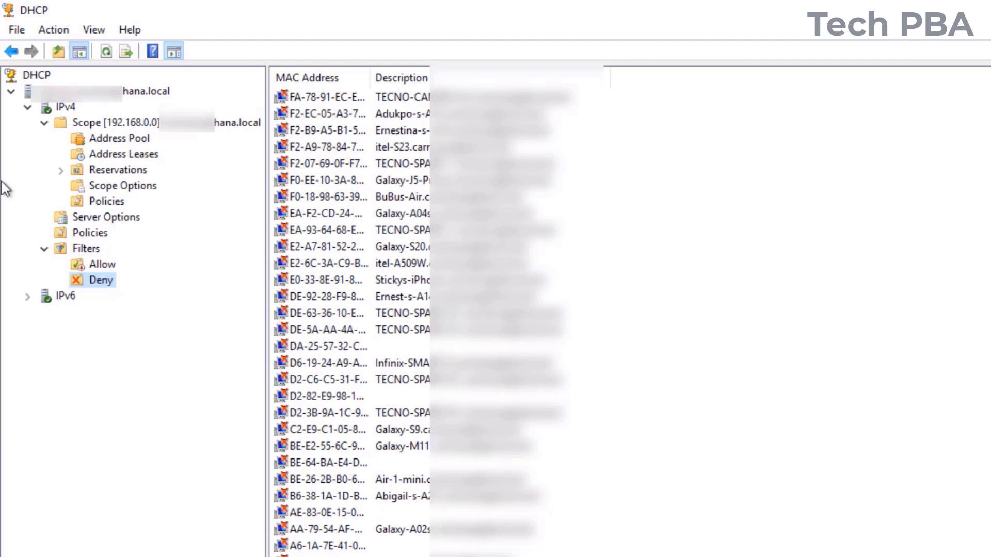
Open the address leases of the 192.168.0.0 scope and examine the client names for Galaxy phones
click(118, 155)
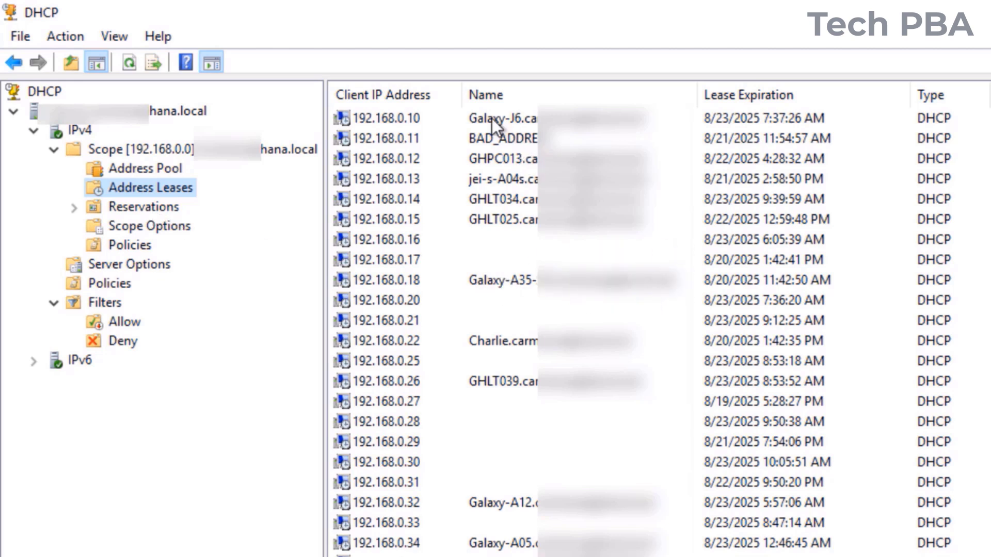
click(522, 118)
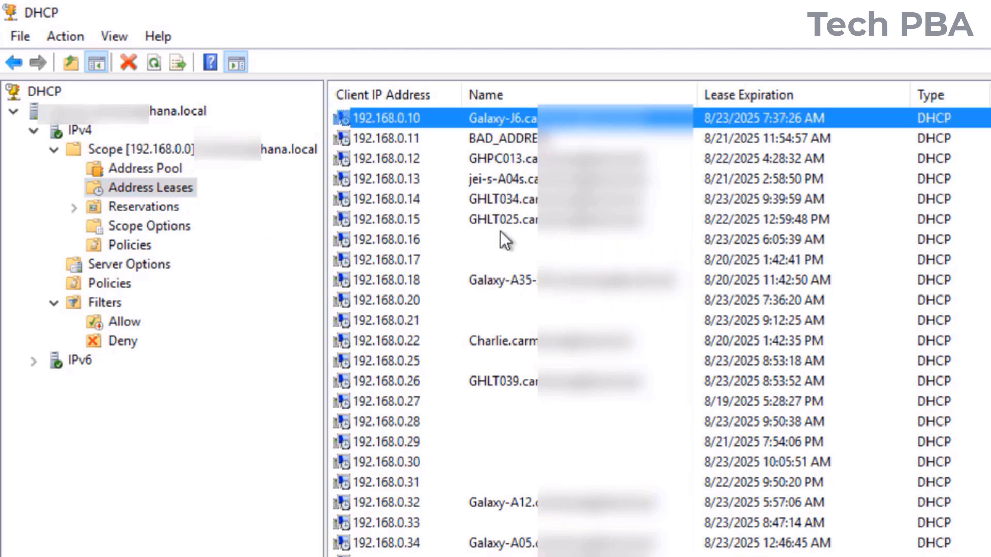
click(529, 279)
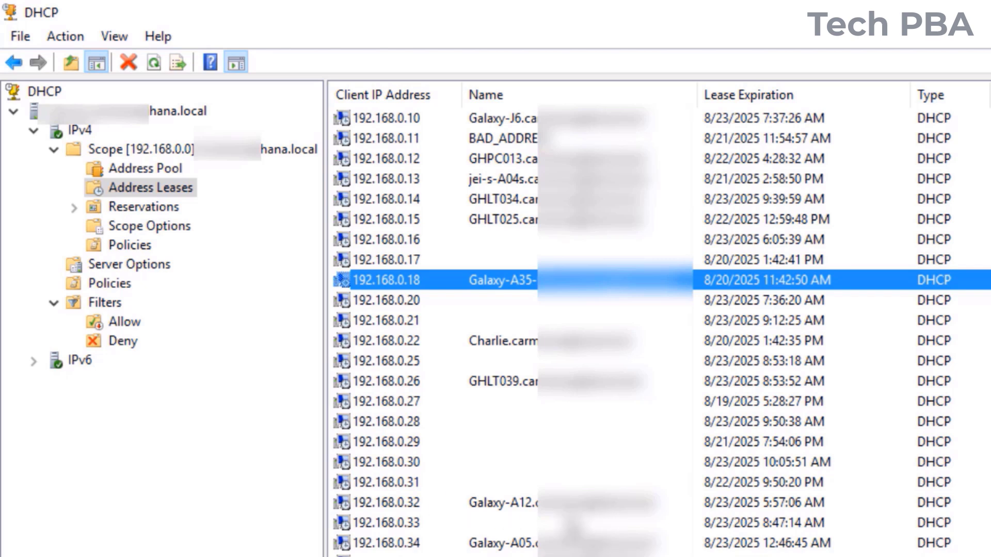
click(525, 503)
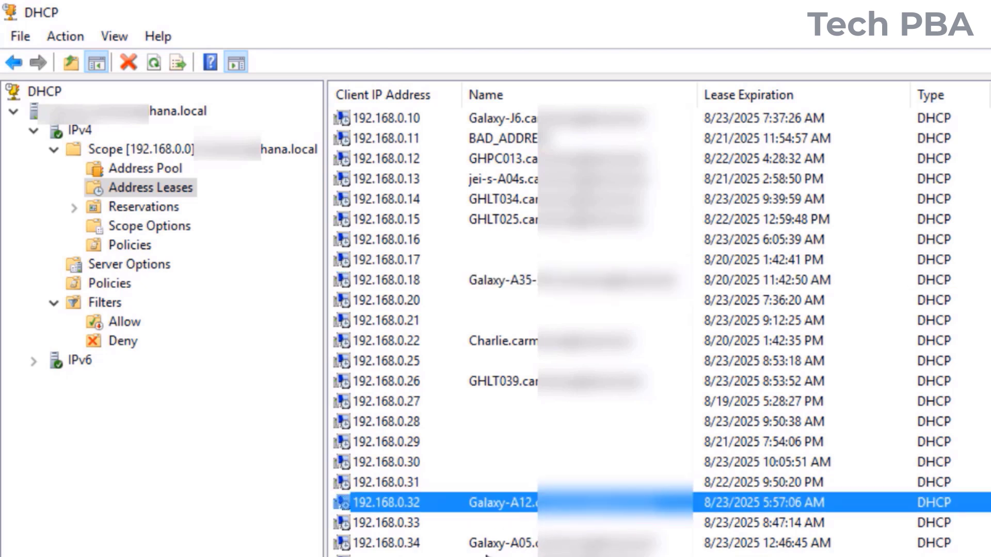
click(509, 544)
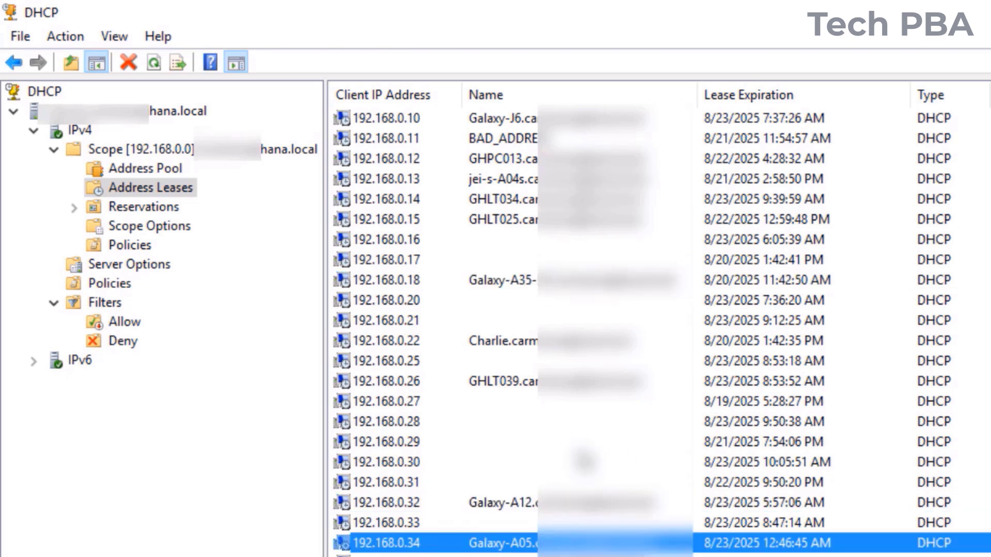
Add the Galaxy-J6 client at 192.168.0.10 to the Deny filter and delete its lease
click(532, 123)
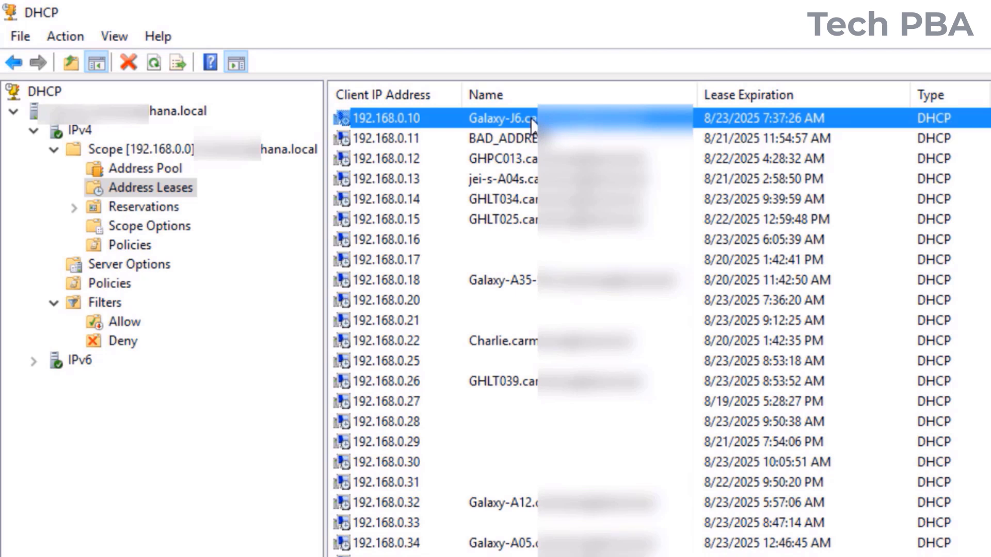
right_click(534, 117)
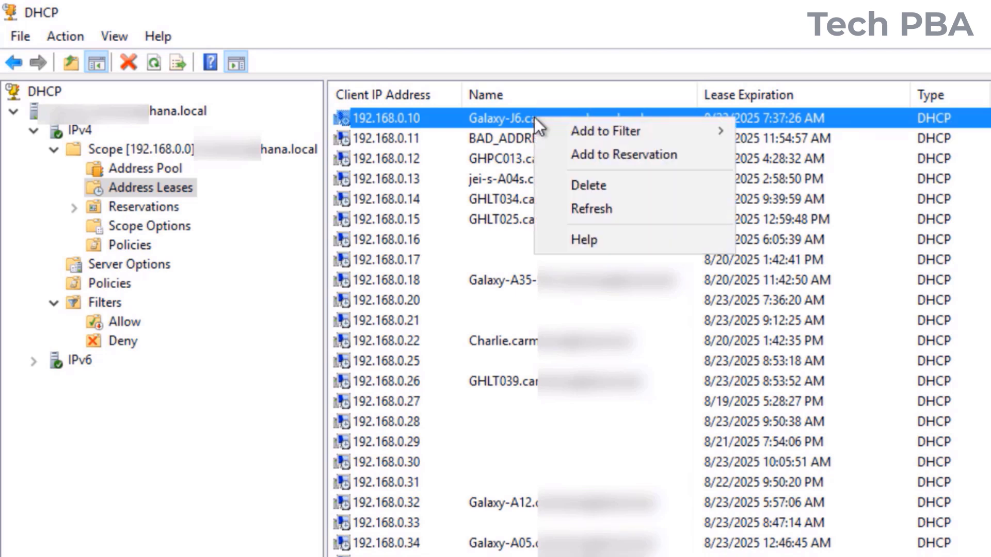
mouse_move(579, 132)
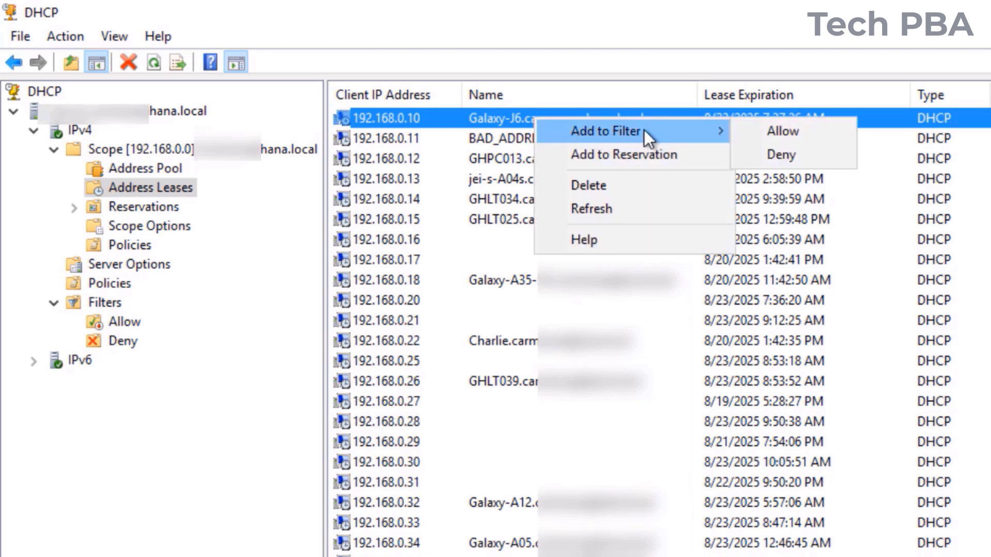
click(792, 153)
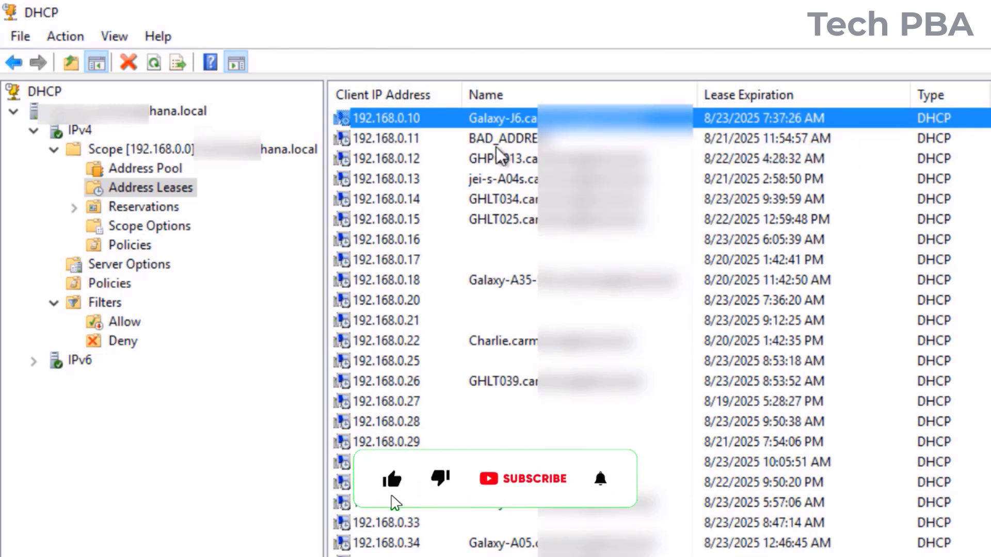
right_click(518, 118)
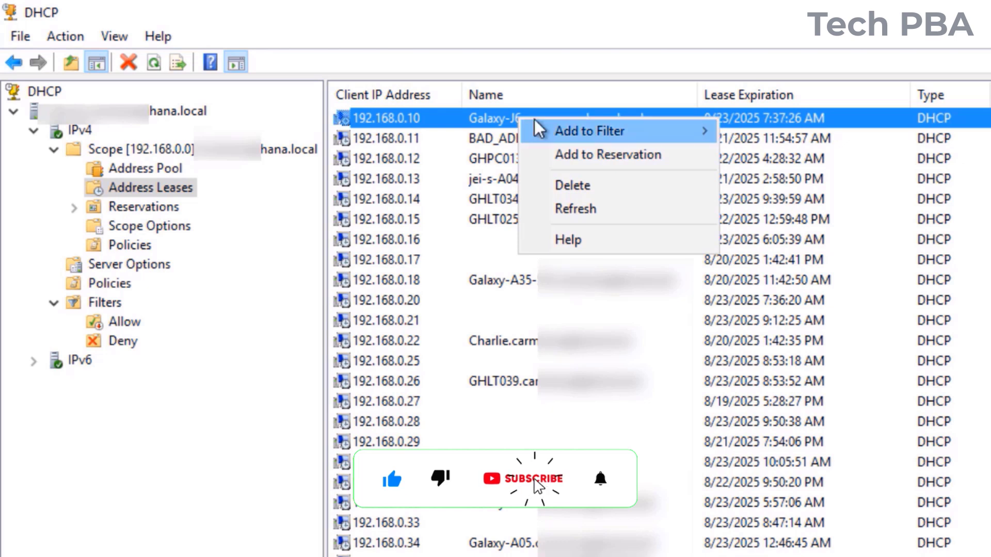
click(576, 185)
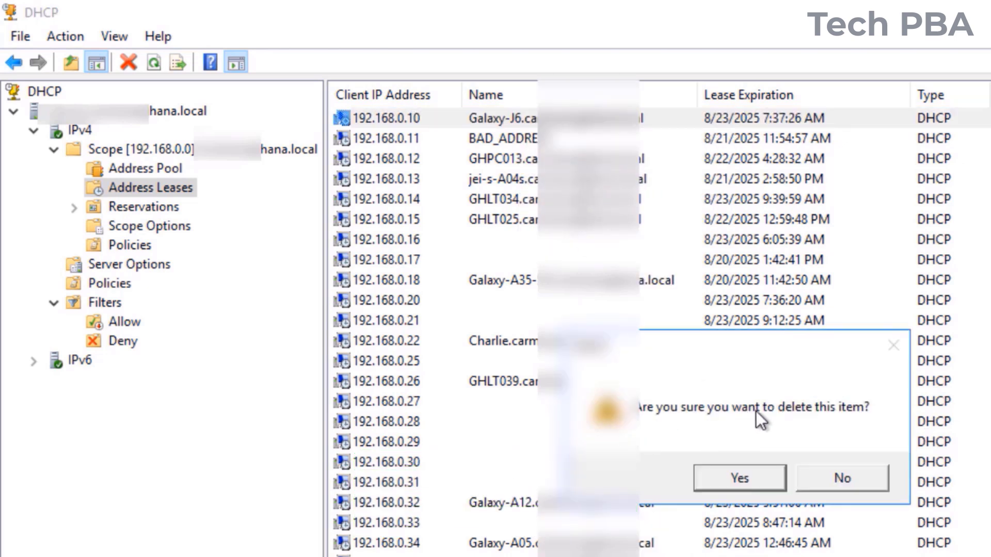
click(741, 480)
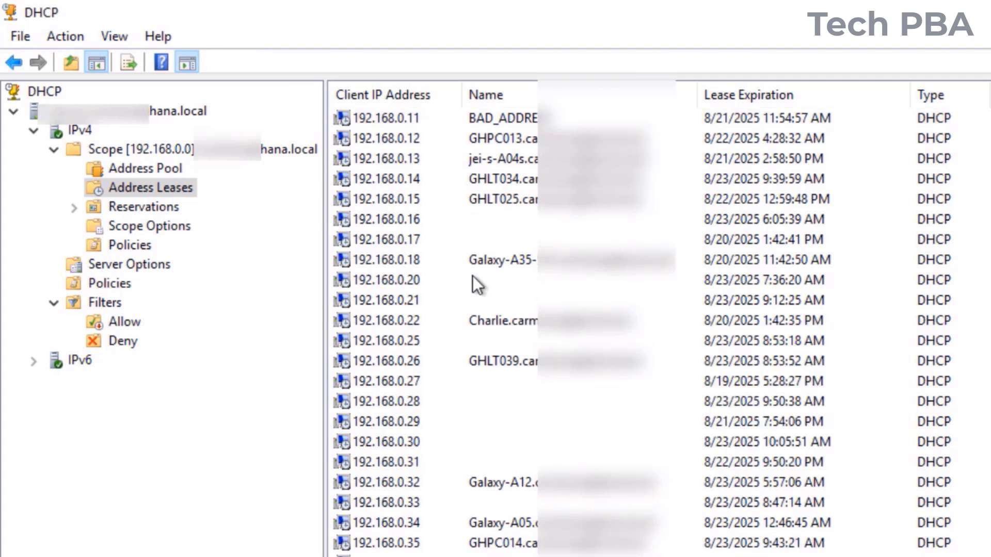
Add the Galaxy-A35 client at 192.168.0.18 to the Deny filter and delete its lease
click(525, 261)
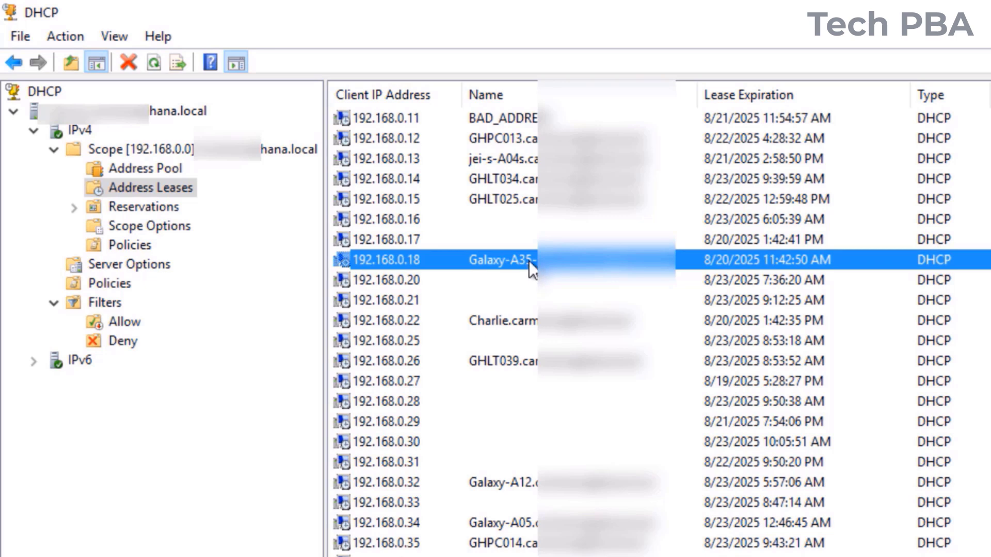
right_click(530, 261)
mouse_move(617, 276)
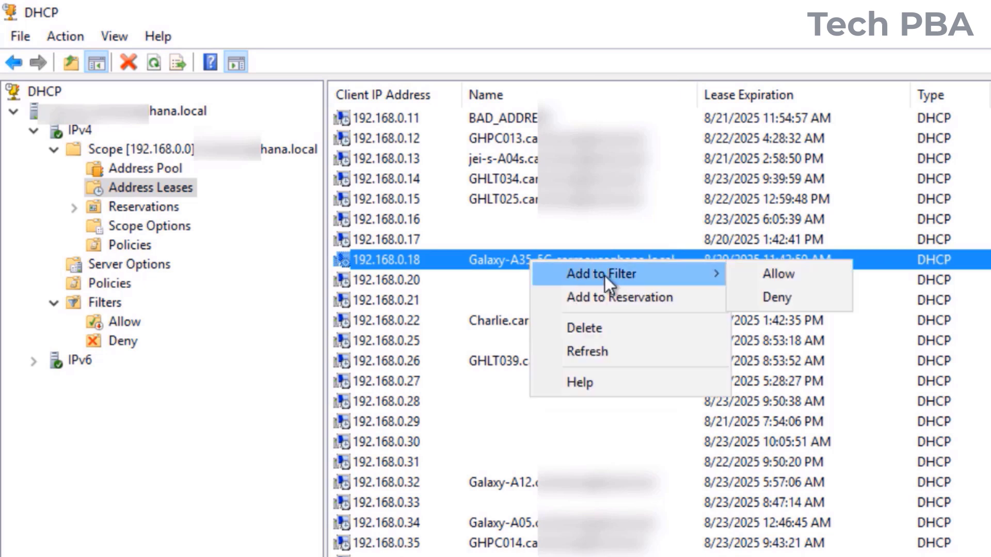
click(784, 296)
right_click(510, 256)
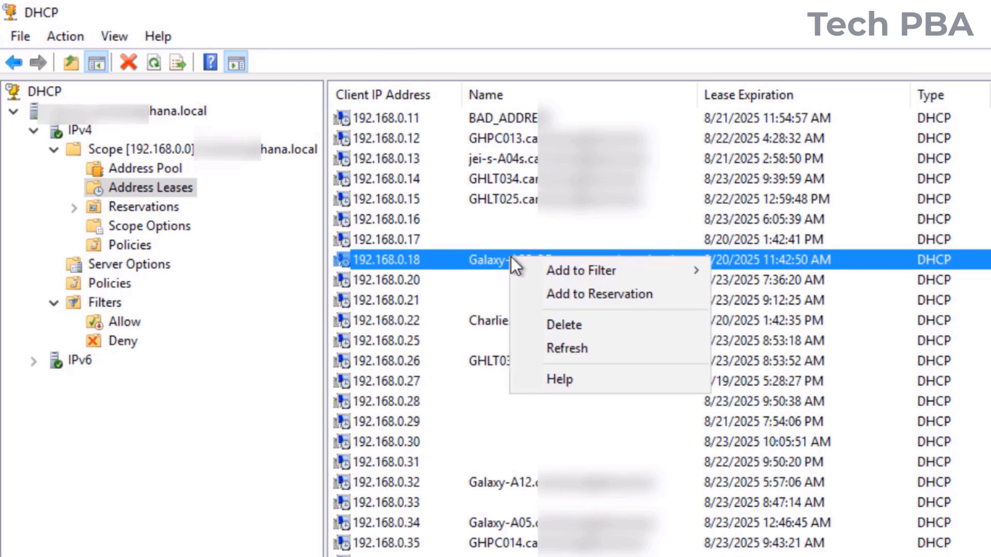
click(569, 326)
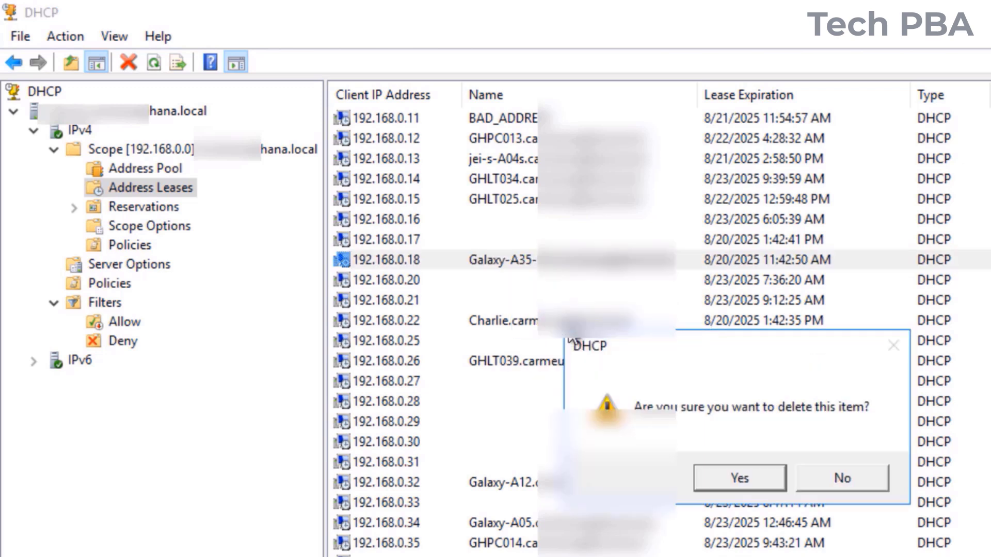
click(739, 478)
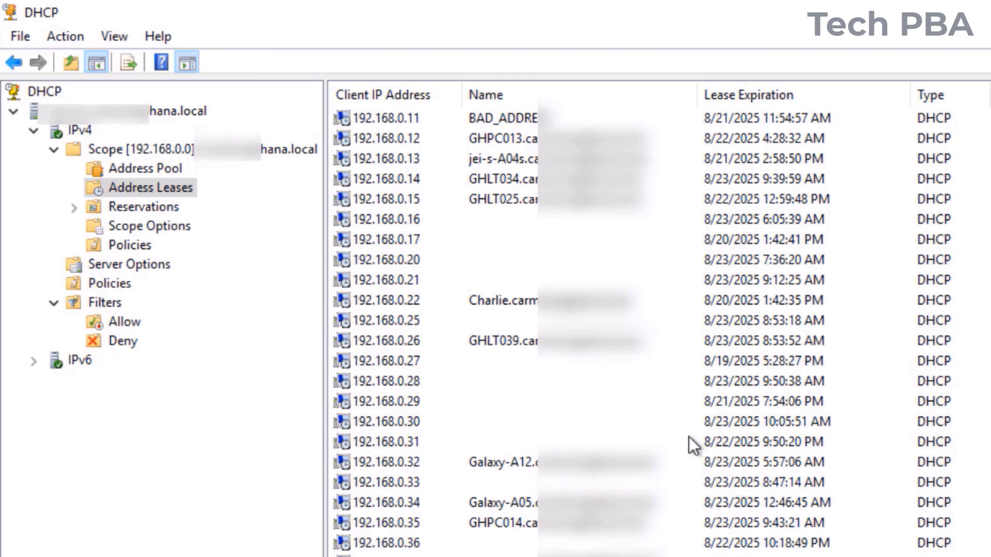
Add the Galaxy-A12 client at 192.168.0.32 to the Deny filter and delete its lease
click(534, 467)
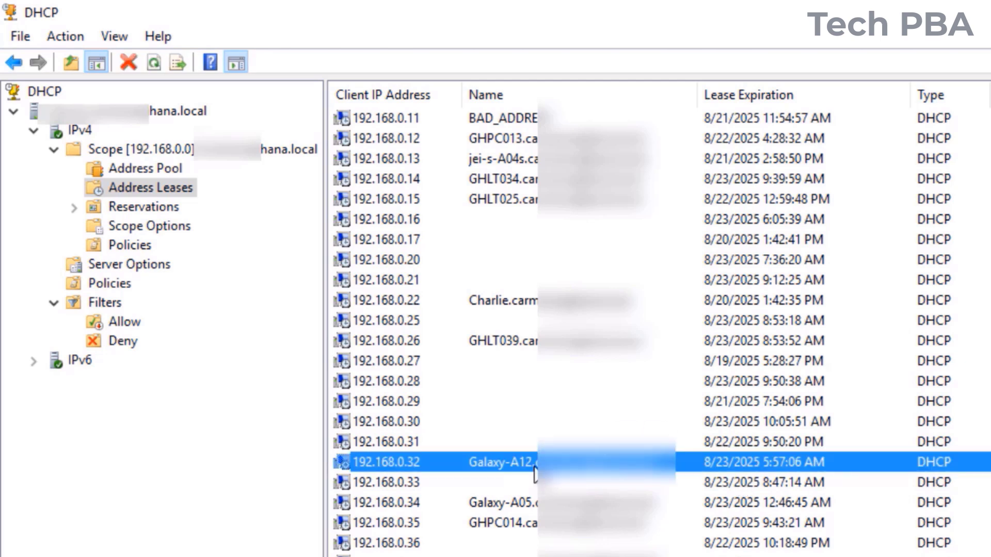
right_click(542, 462)
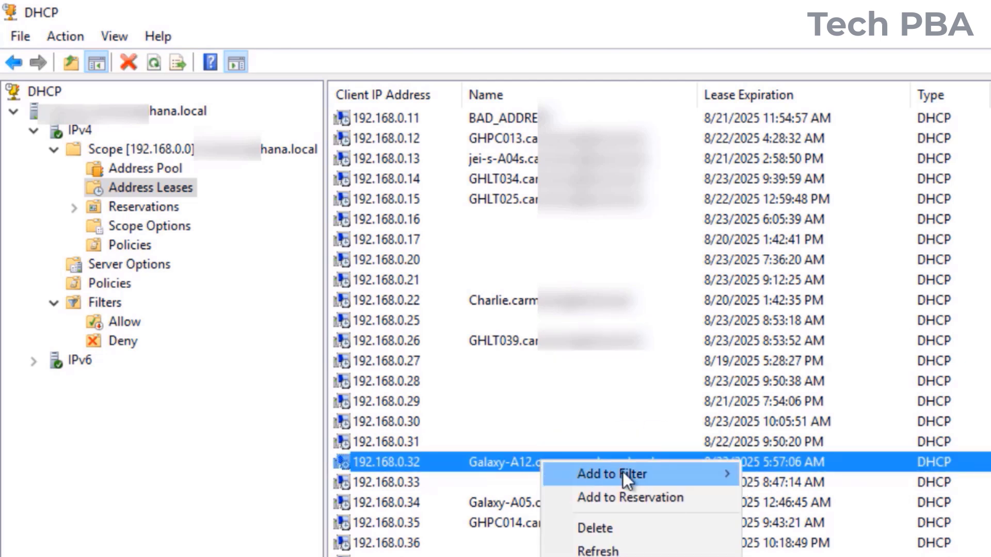
mouse_move(661, 473)
click(789, 498)
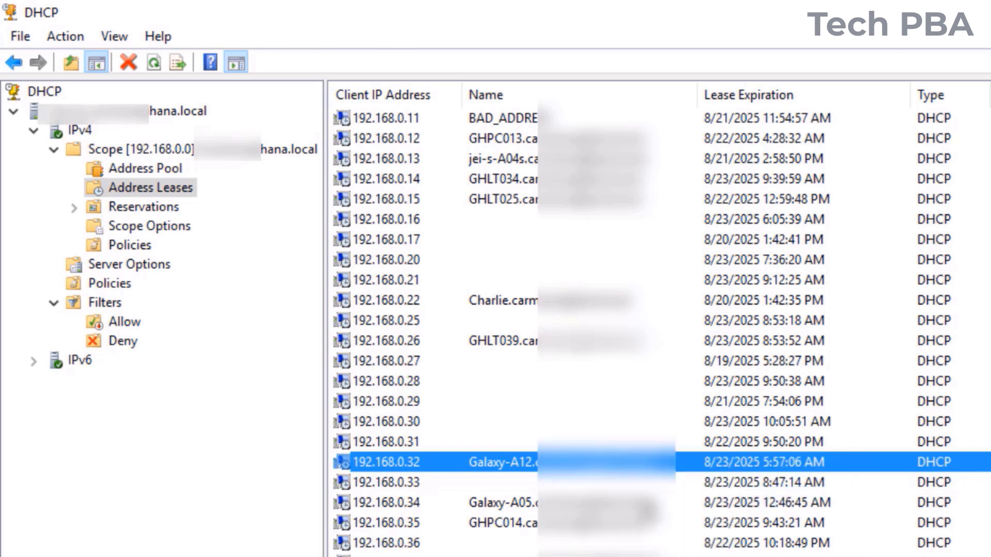
right_click(536, 463)
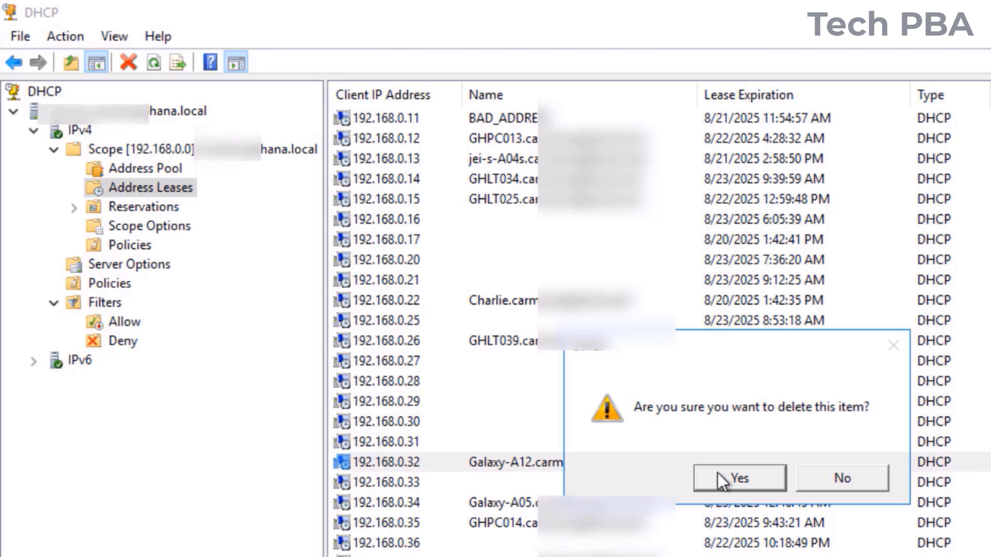
click(740, 478)
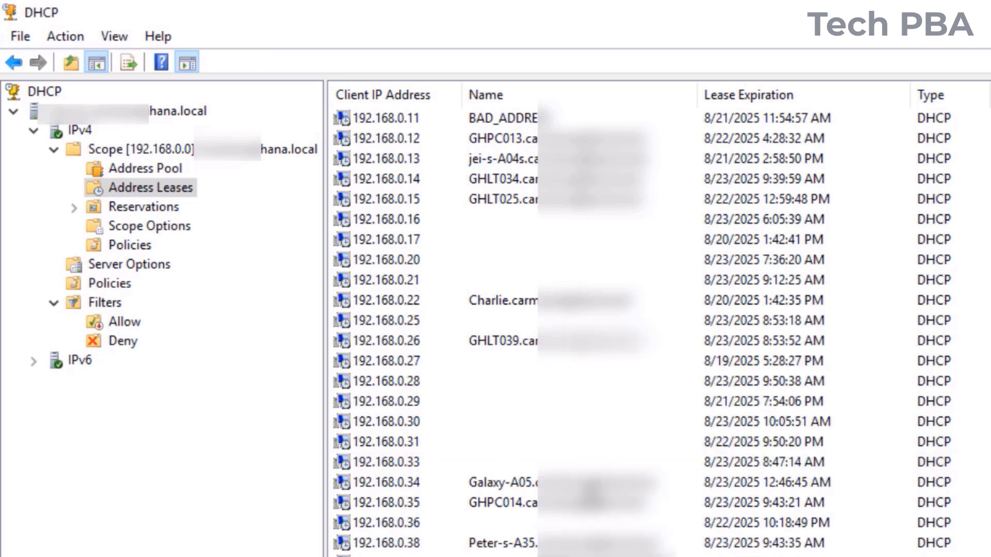
Open the Deny filter list and select the Galaxy-A35 and Galaxy-J6 entries together to check the blocked phones
click(120, 343)
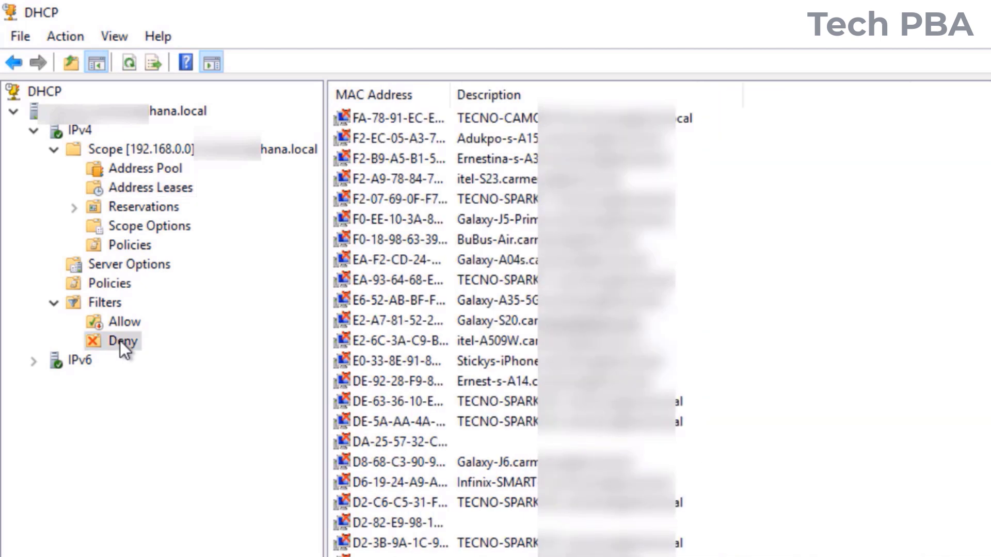
click(583, 300)
scroll(583, 301, down, 1)
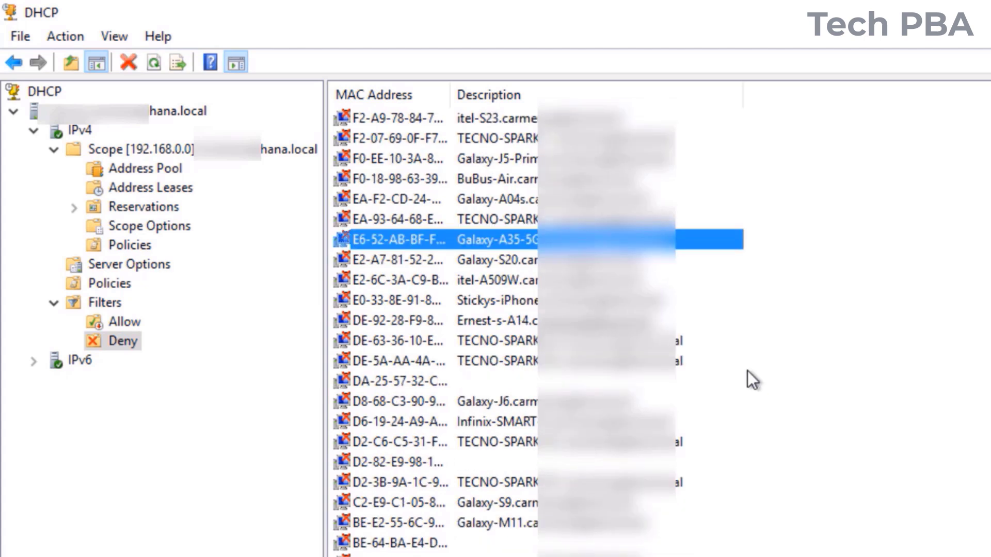
ctrl+click(478, 402)
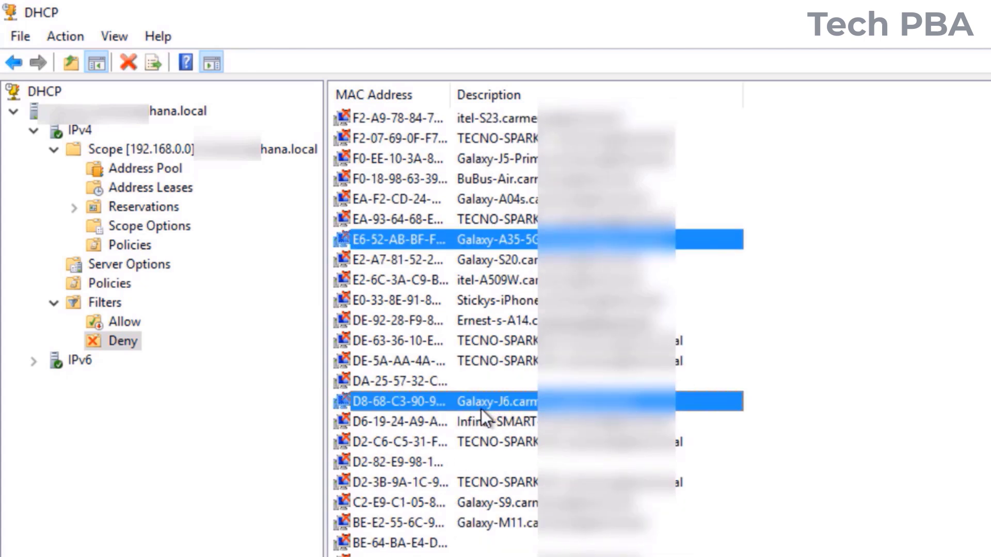